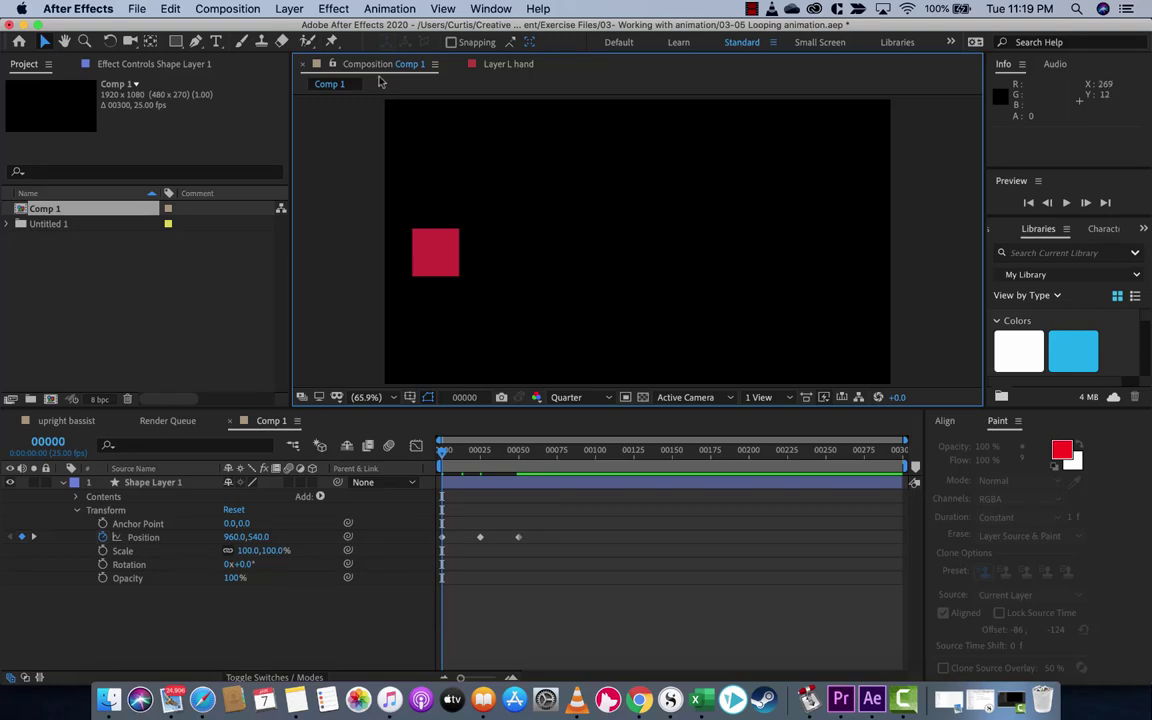
Scrub and preview the square's original Position animation
click(104, 8)
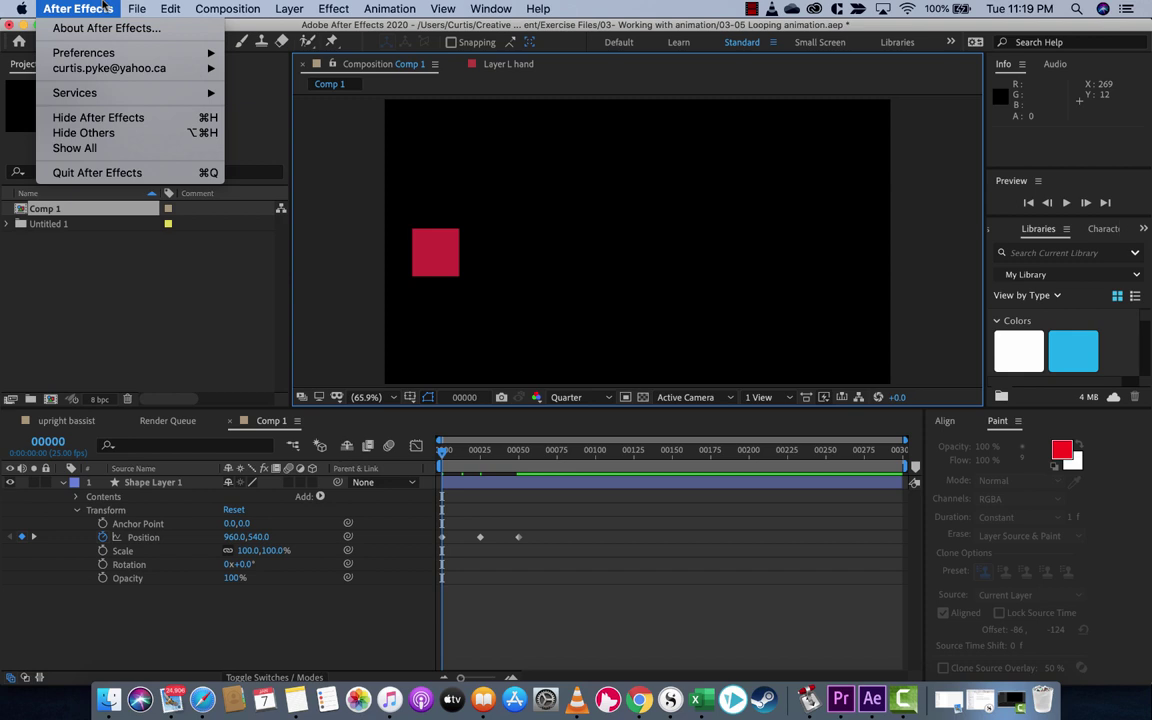
click(533, 348)
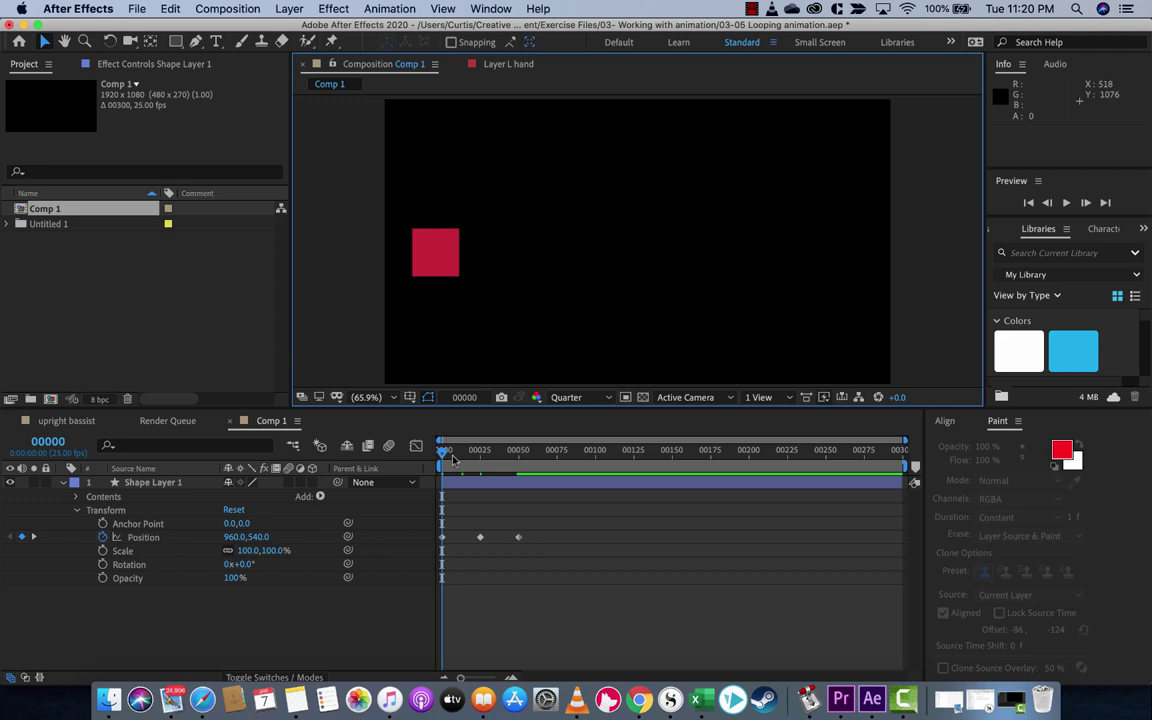
mouse_move(446, 455)
mouse_down()
mouse_move(478, 455)
mouse_move(443, 455)
mouse_up()
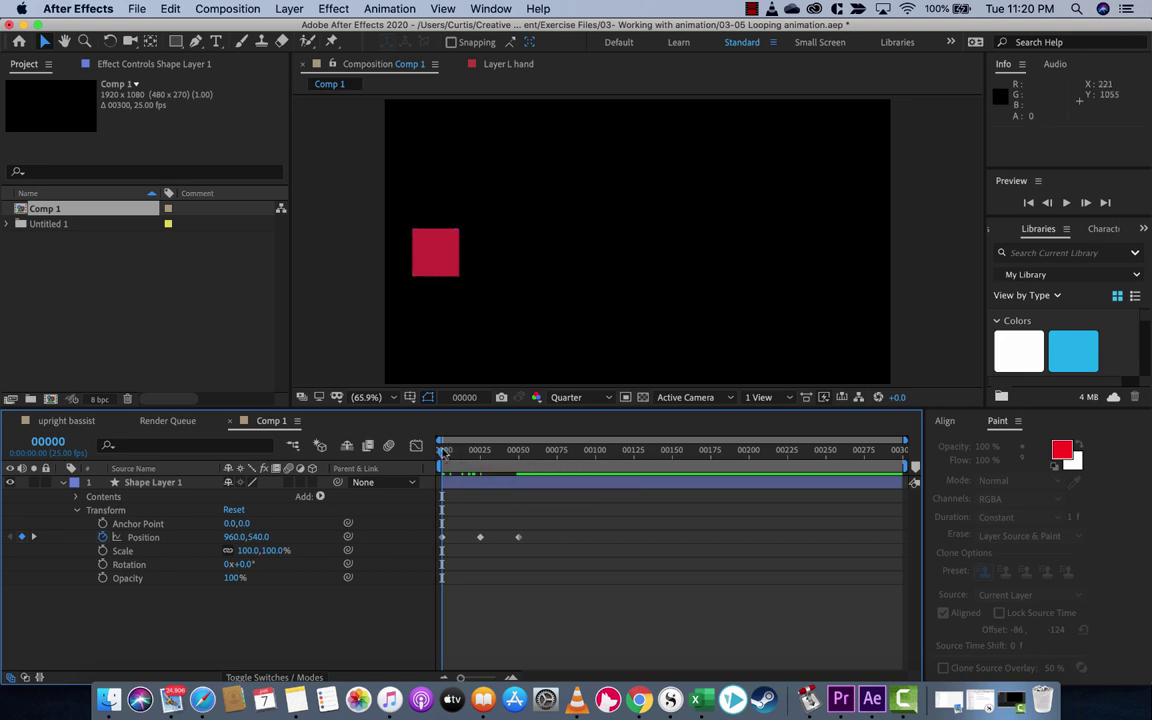
mouse_move(441, 453)
mouse_down()
mouse_move(475, 453)
mouse_move(443, 453)
mouse_up()
key(space)
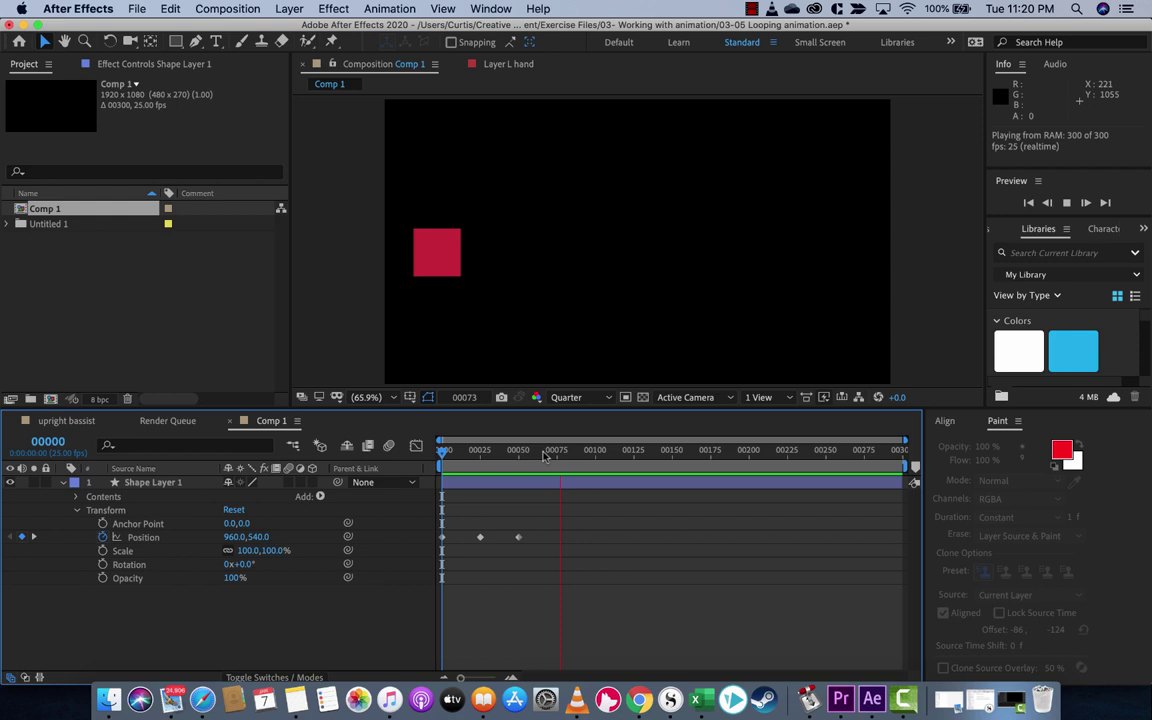
key(space)
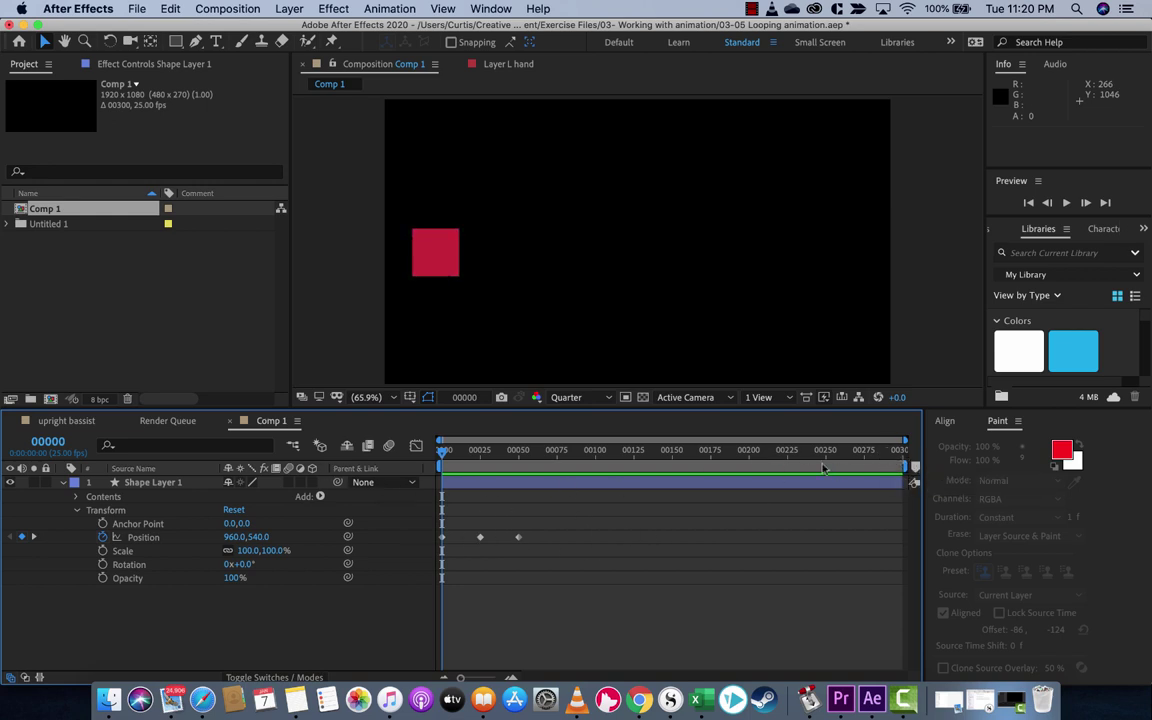
Select and copy Shape Layer 1's three Position keyframes
click(118, 482)
click(139, 539)
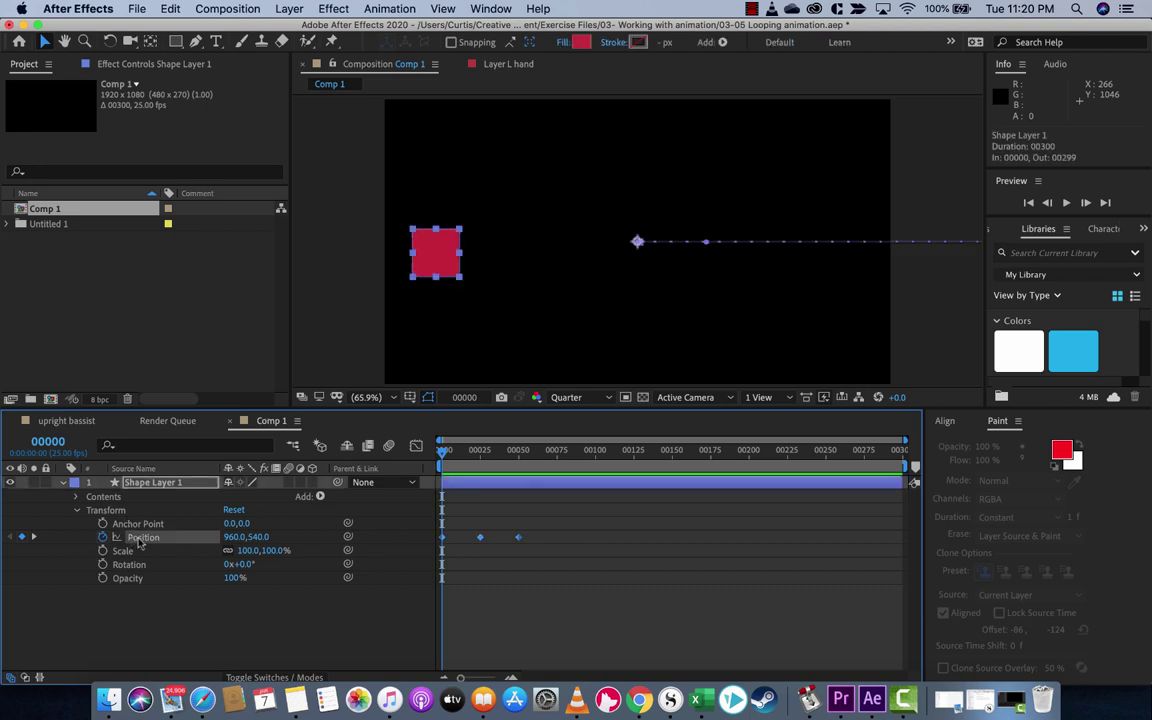
click(534, 541)
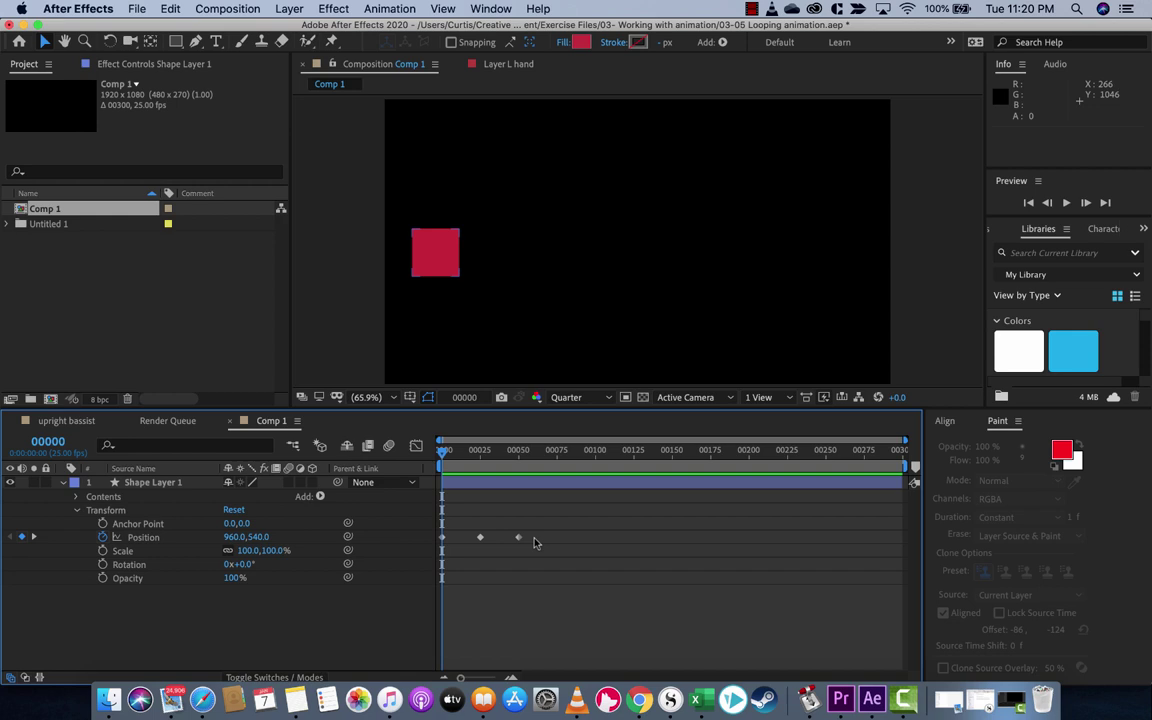
click(143, 537)
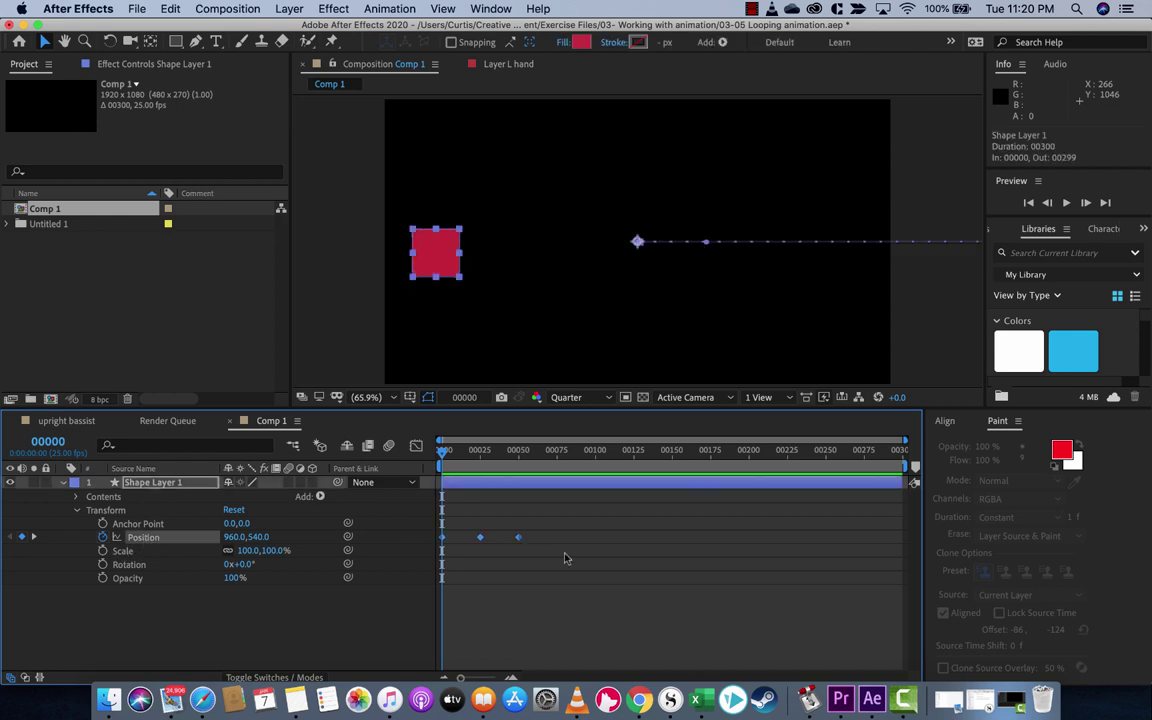
drag(530, 537, 446, 543)
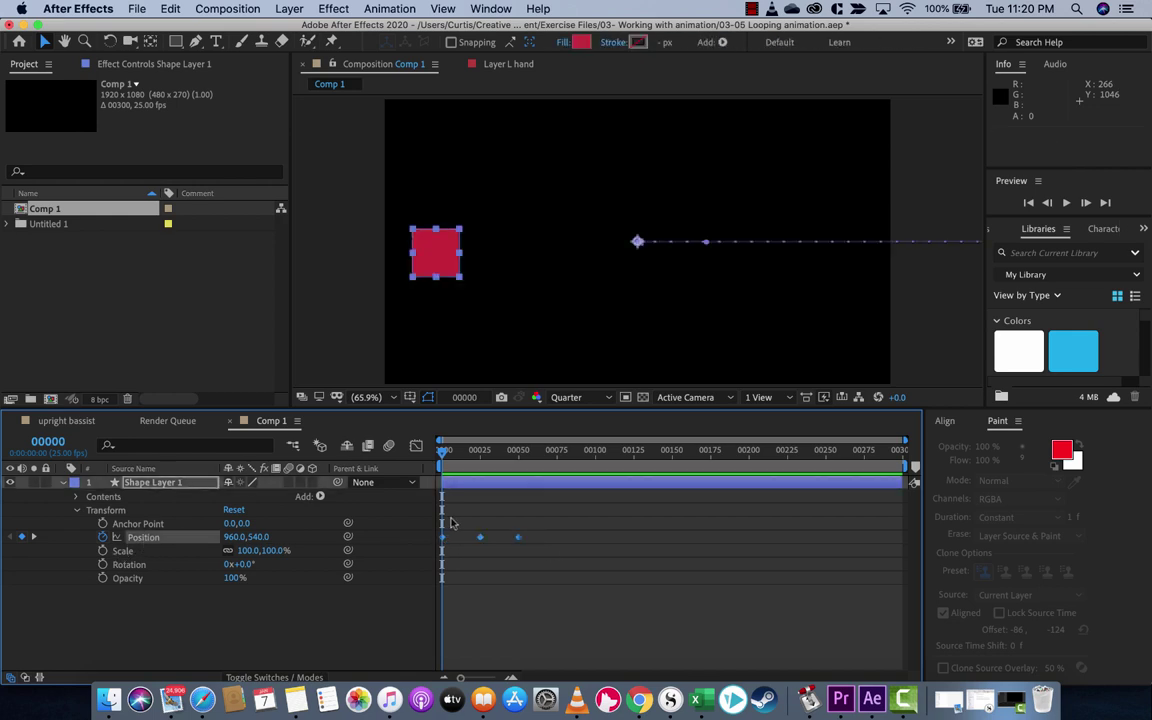
click(170, 8)
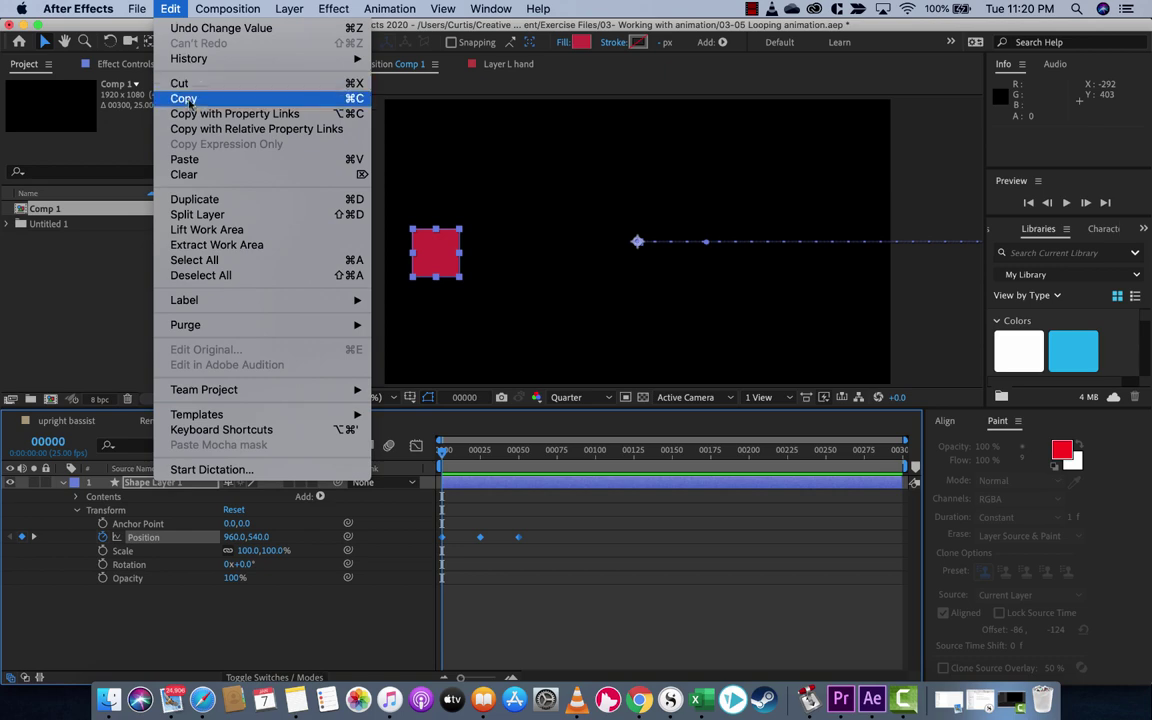
click(172, 95)
Paste the copied keyframes at frame 50 and preview the repeated motion
mouse_move(512, 453)
mouse_down()
mouse_move(500, 453)
mouse_move(519, 458)
mouse_up()
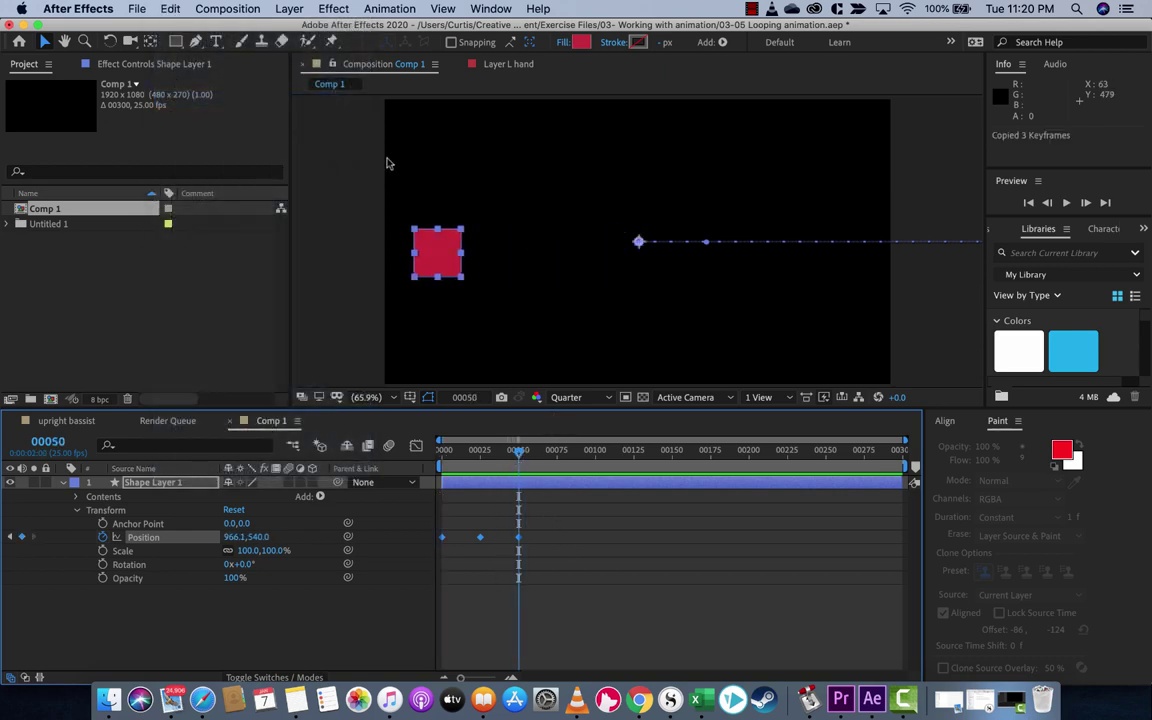
click(165, 8)
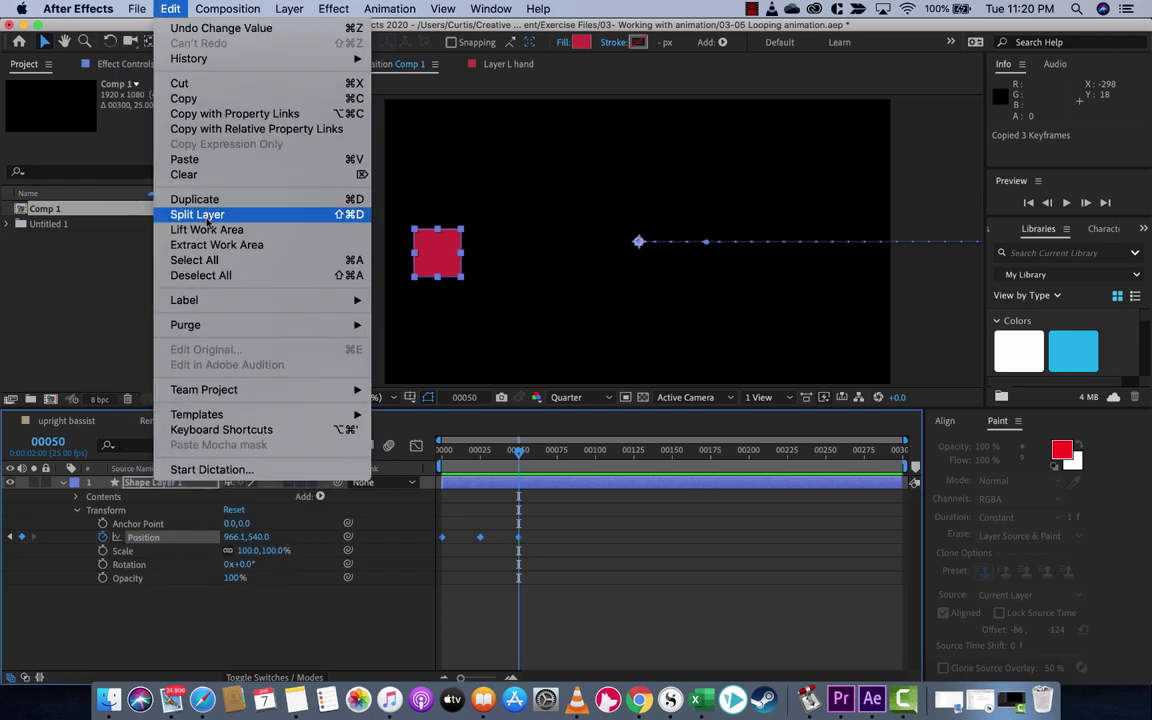
click(192, 160)
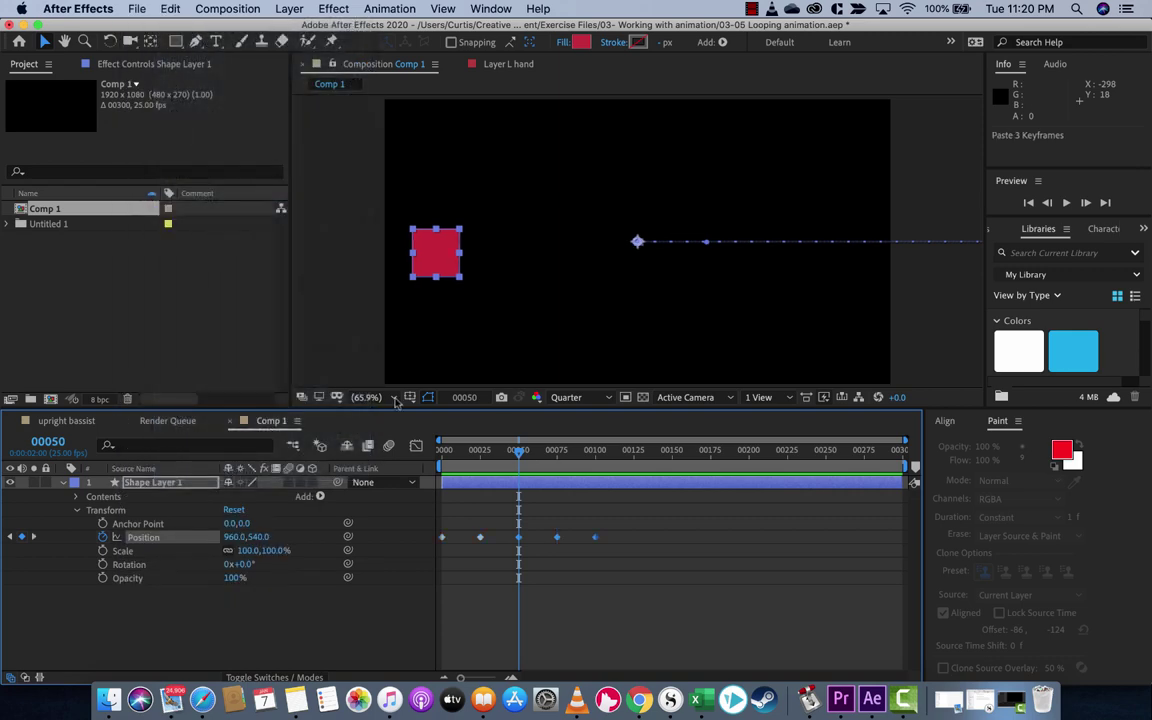
key(space)
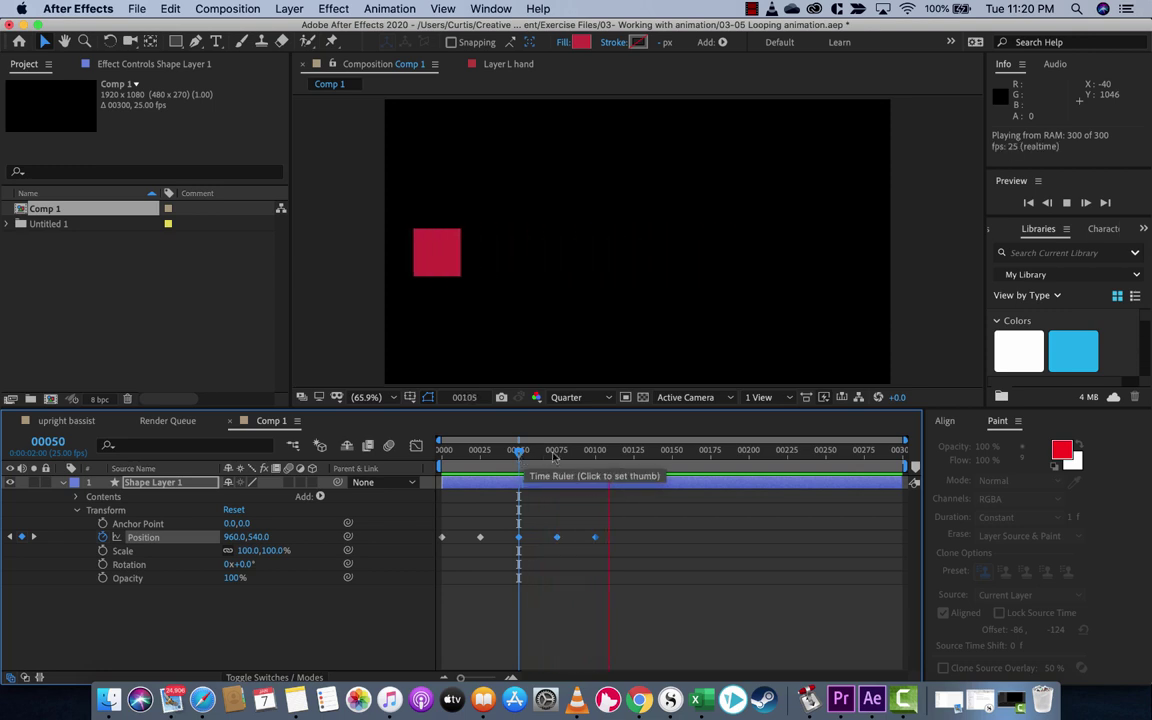
drag(575, 457, 478, 455)
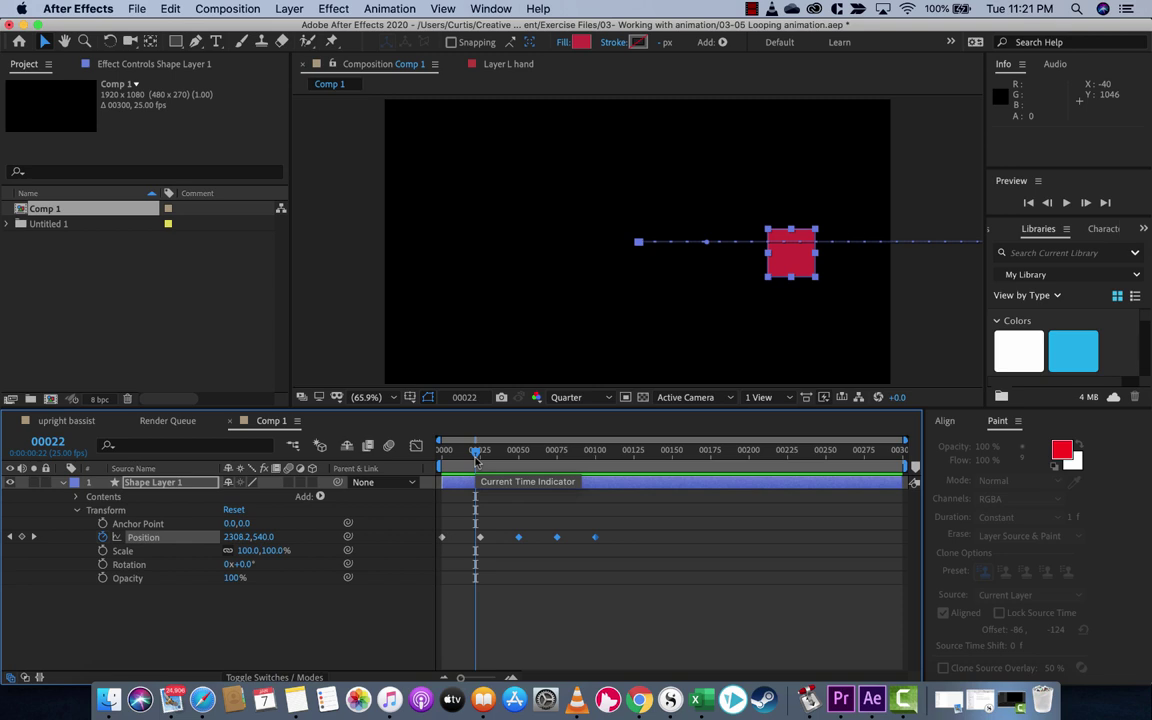
Undo the Paste Keyframes and scrub to check the original three-keyframe motion
key(super+z)
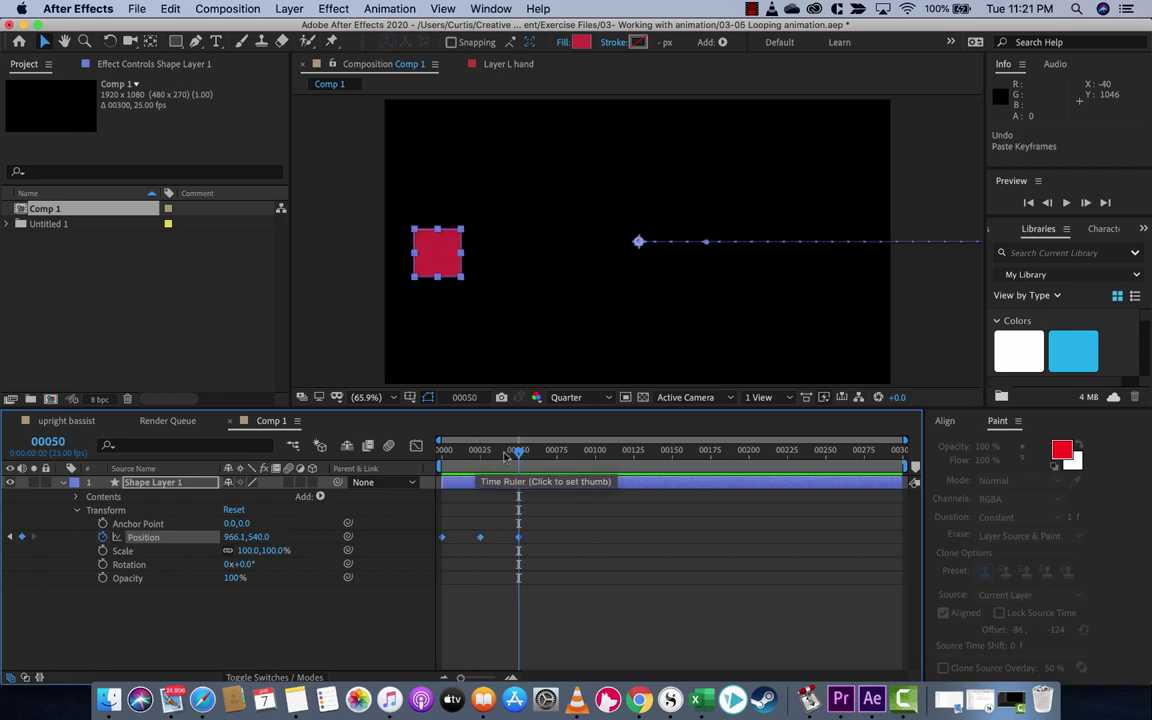
drag(478, 454, 442, 453)
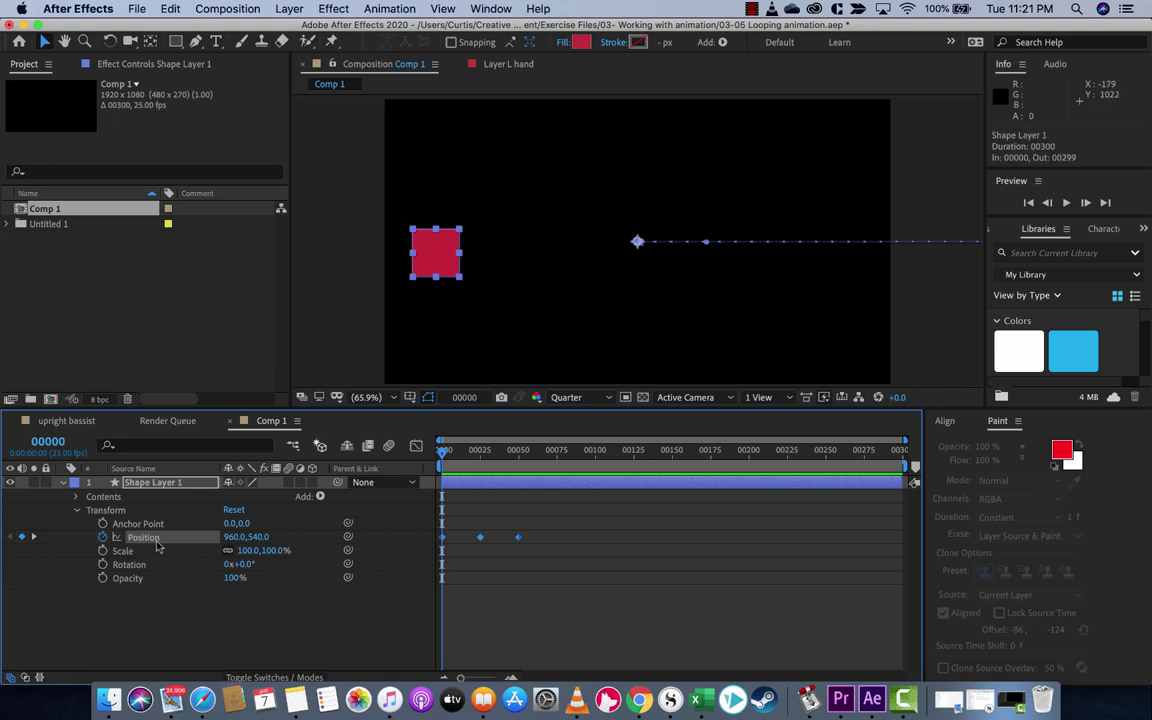
Add and commit the default transform.position expression on Shape Layer 1's Position, then reselect the layer
click(405, 8)
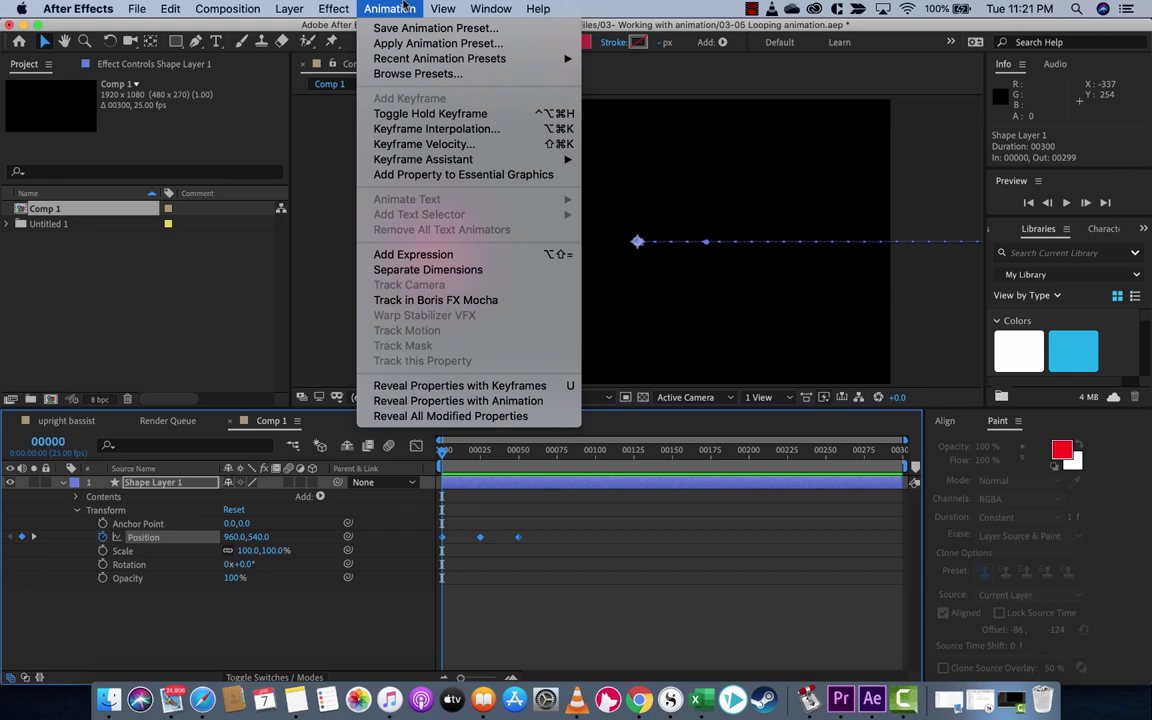
click(413, 254)
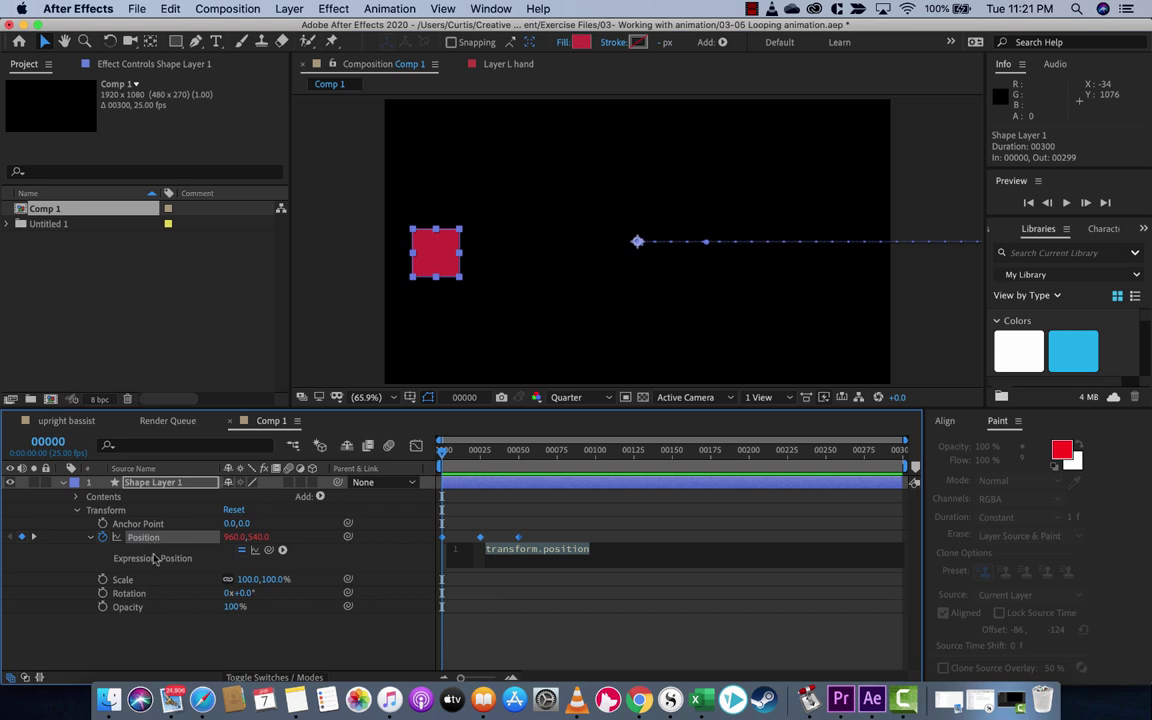
click(80, 551)
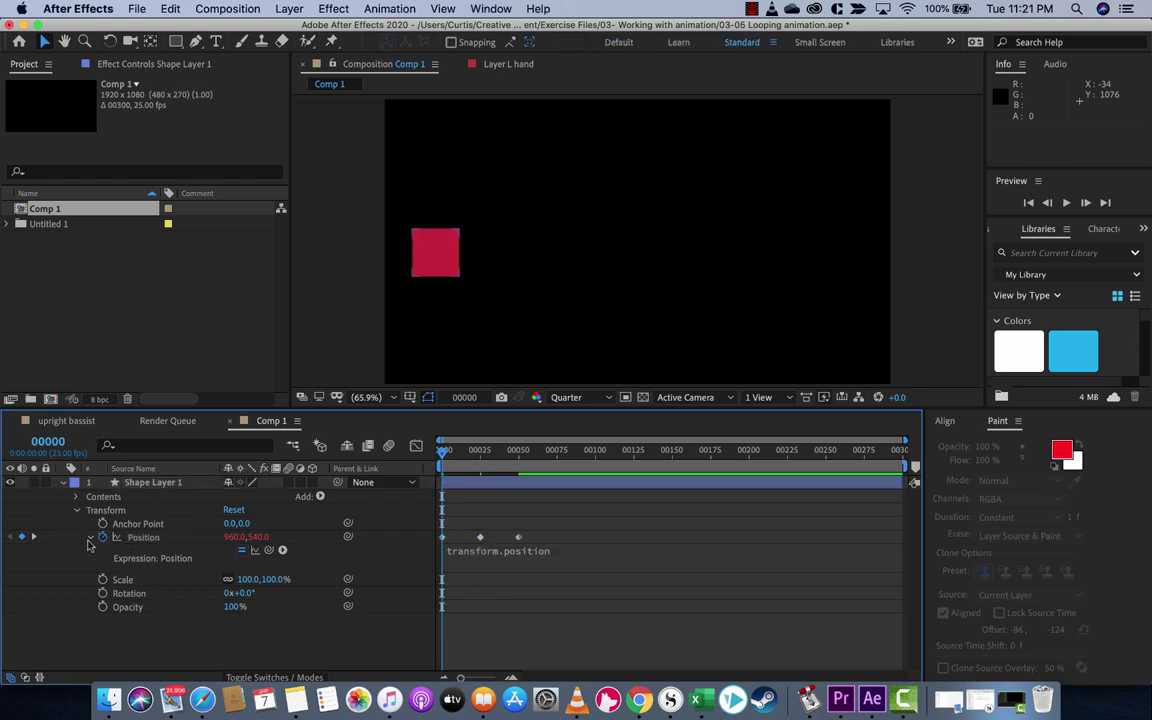
click(90, 537)
click(90, 537)
click(128, 488)
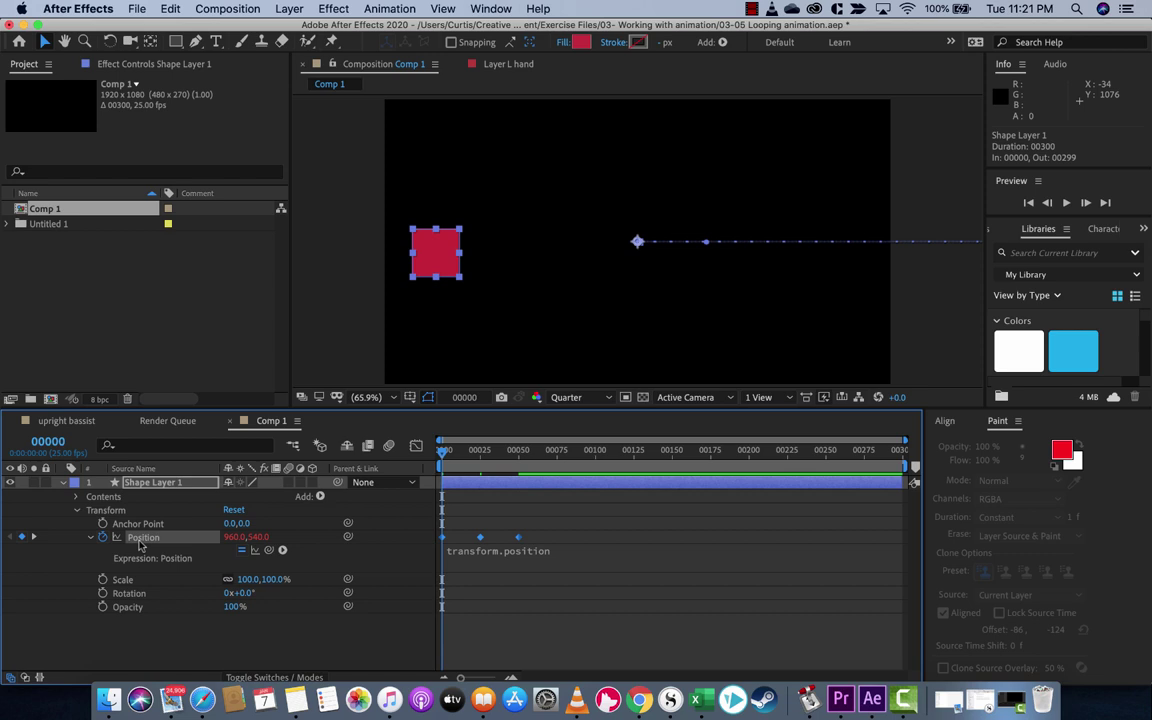
Set the Position expression to loopOut(type = "cycle", numKeyframes = 0) from the Property functions
click(283, 552)
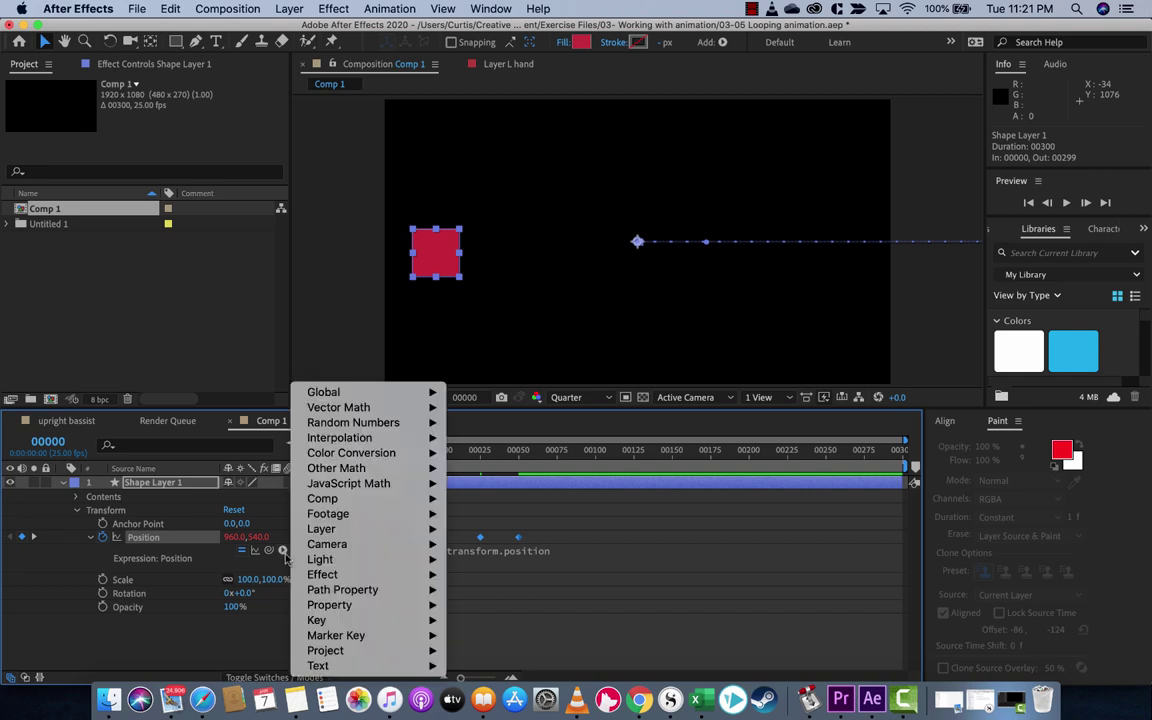
mouse_move(338, 550)
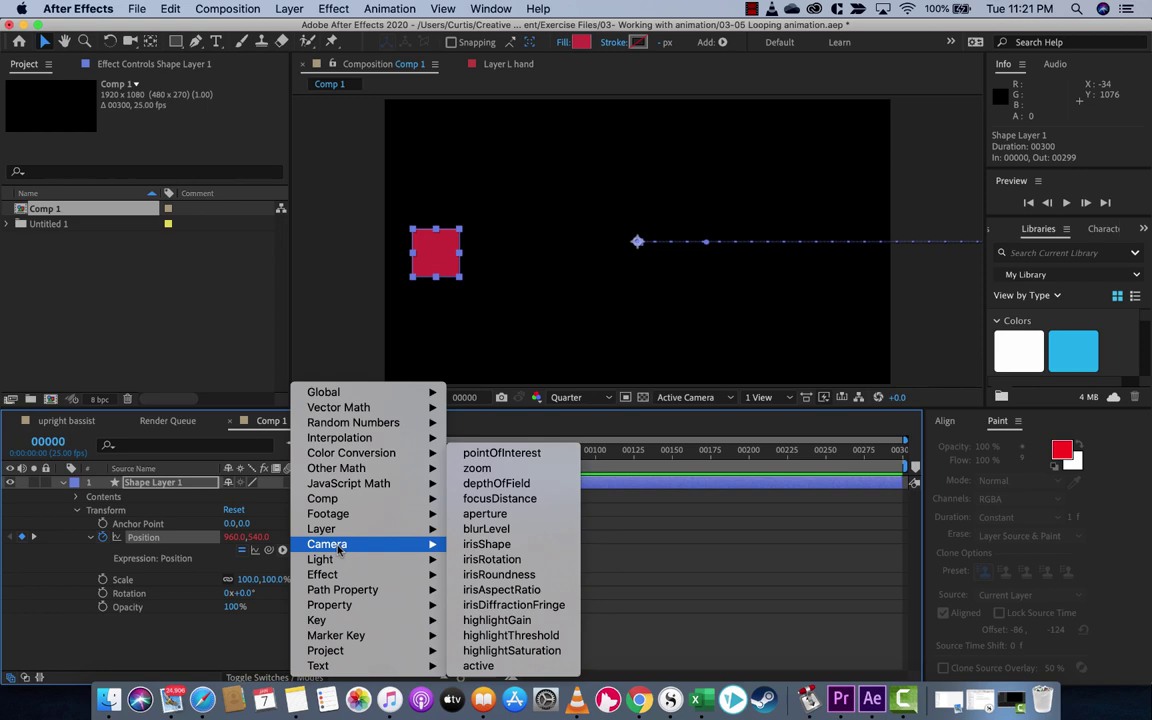
mouse_move(336, 607)
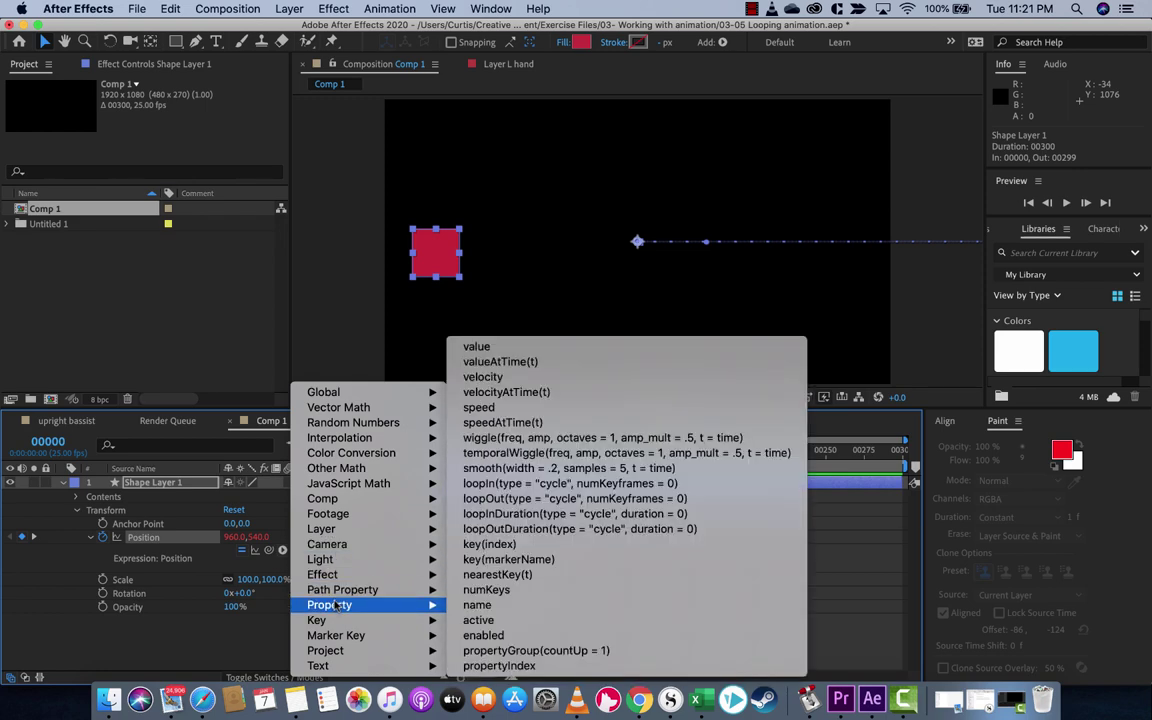
click(510, 498)
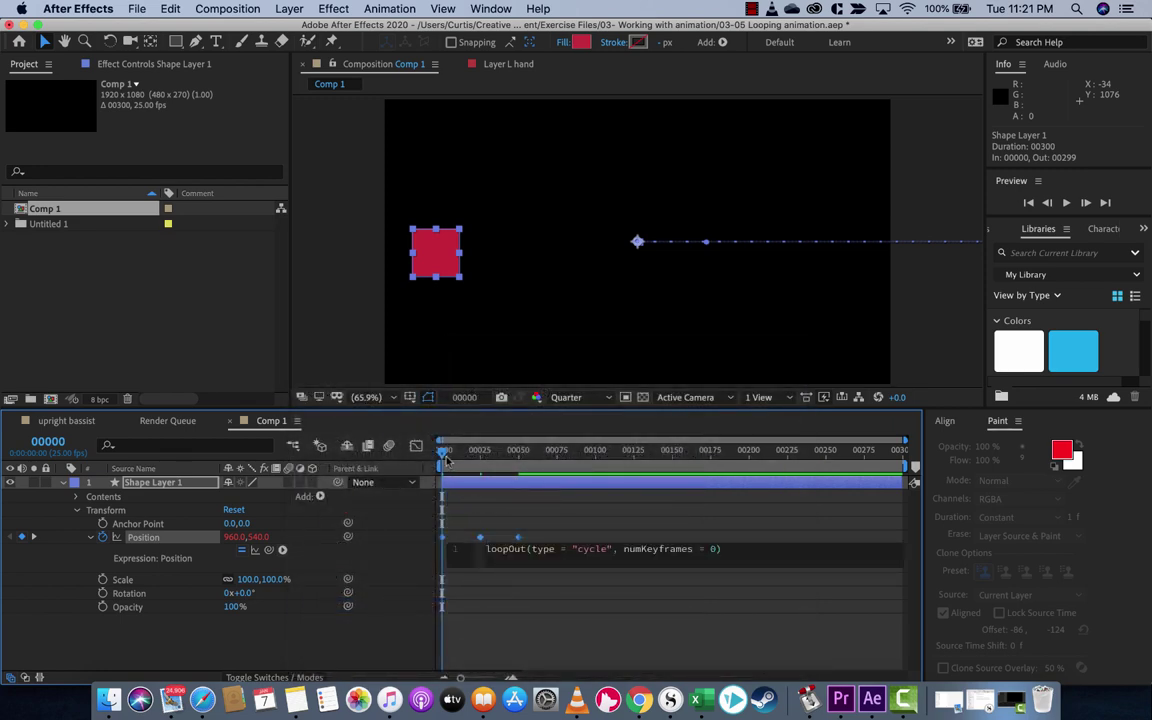
click(446, 472)
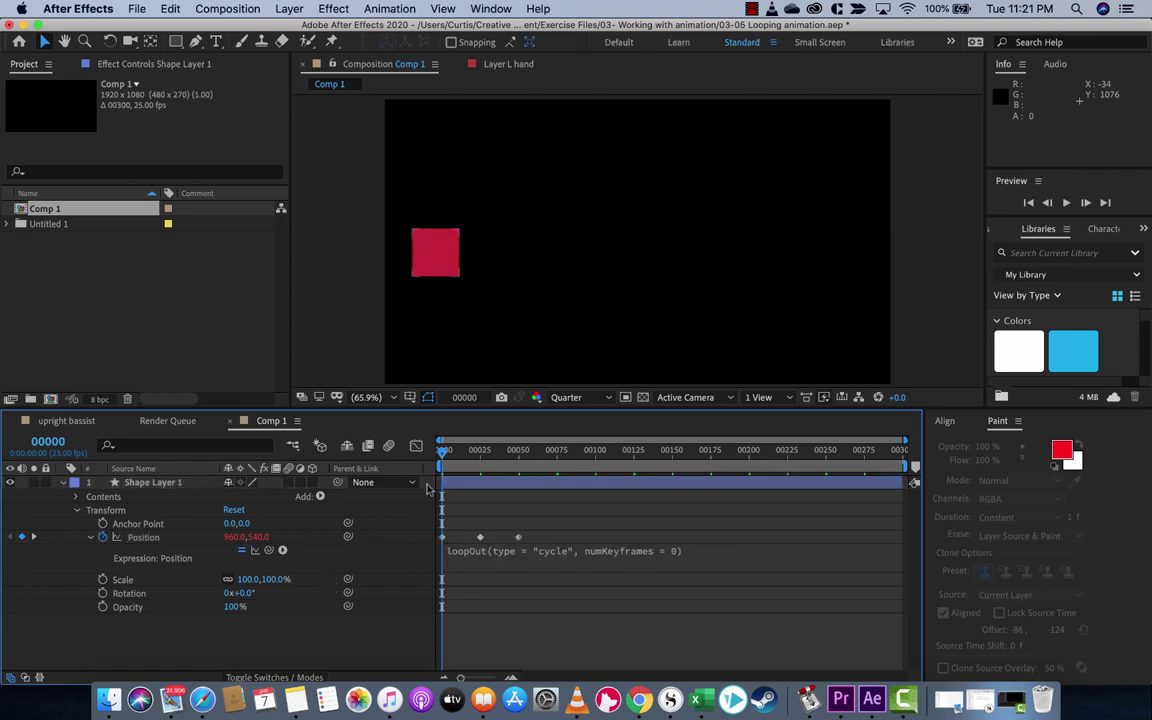
key(space)
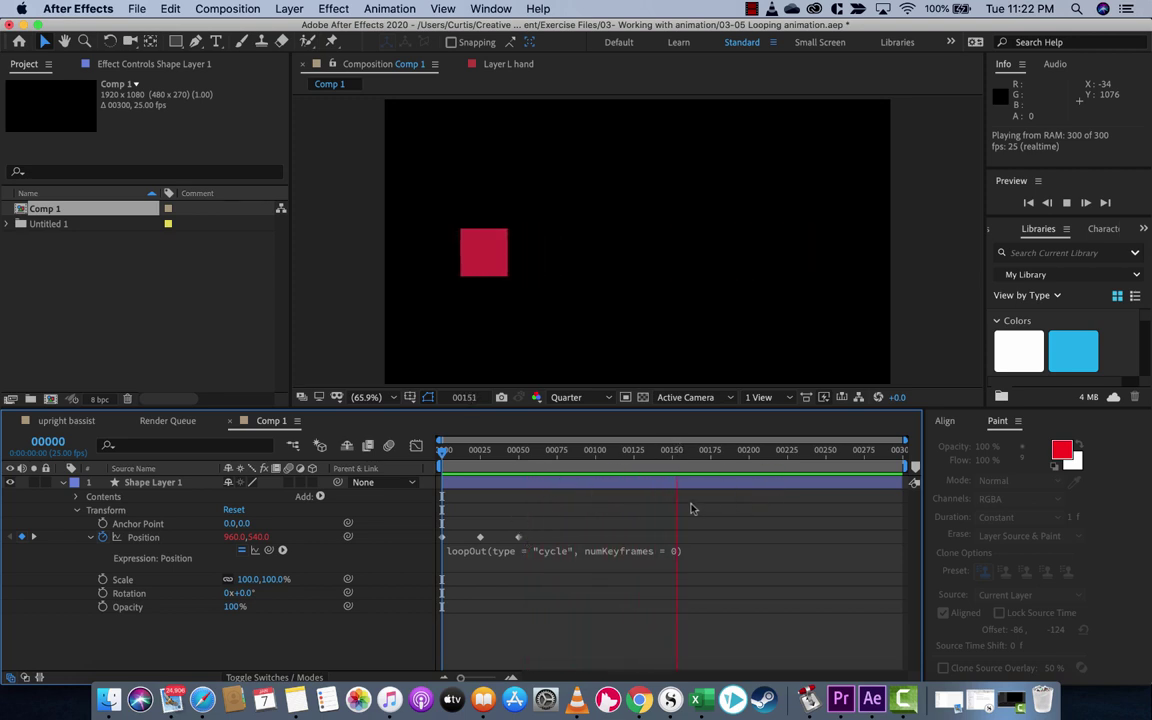
click(685, 452)
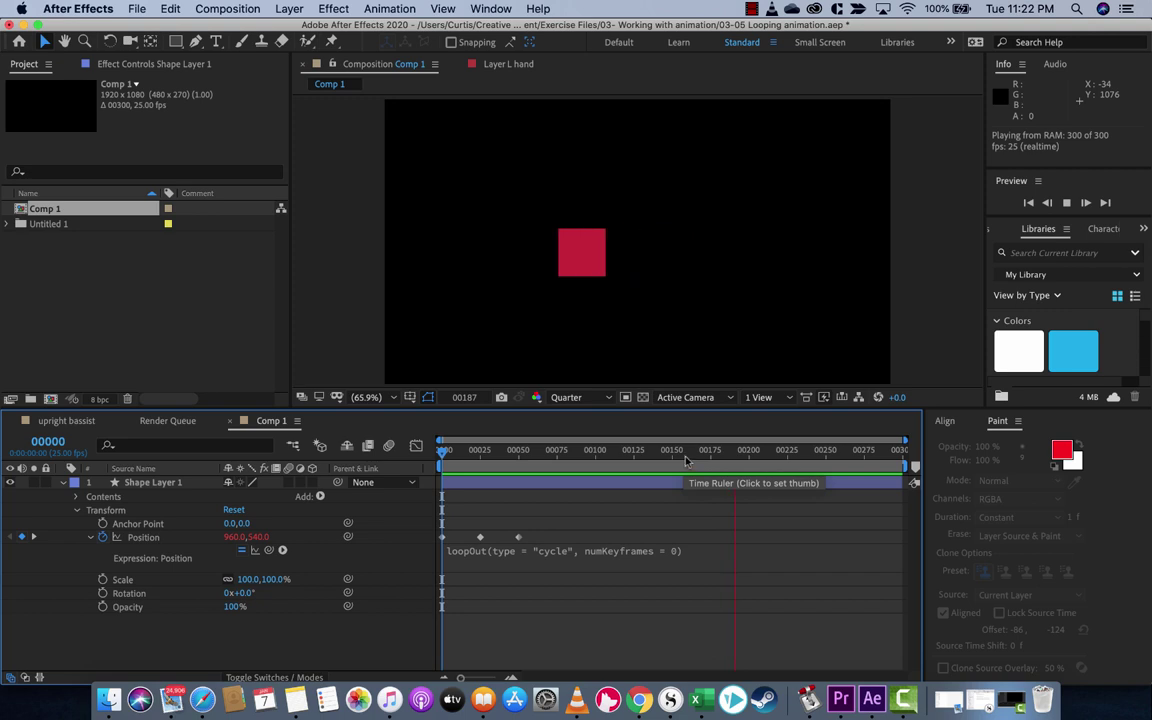
key(Home)
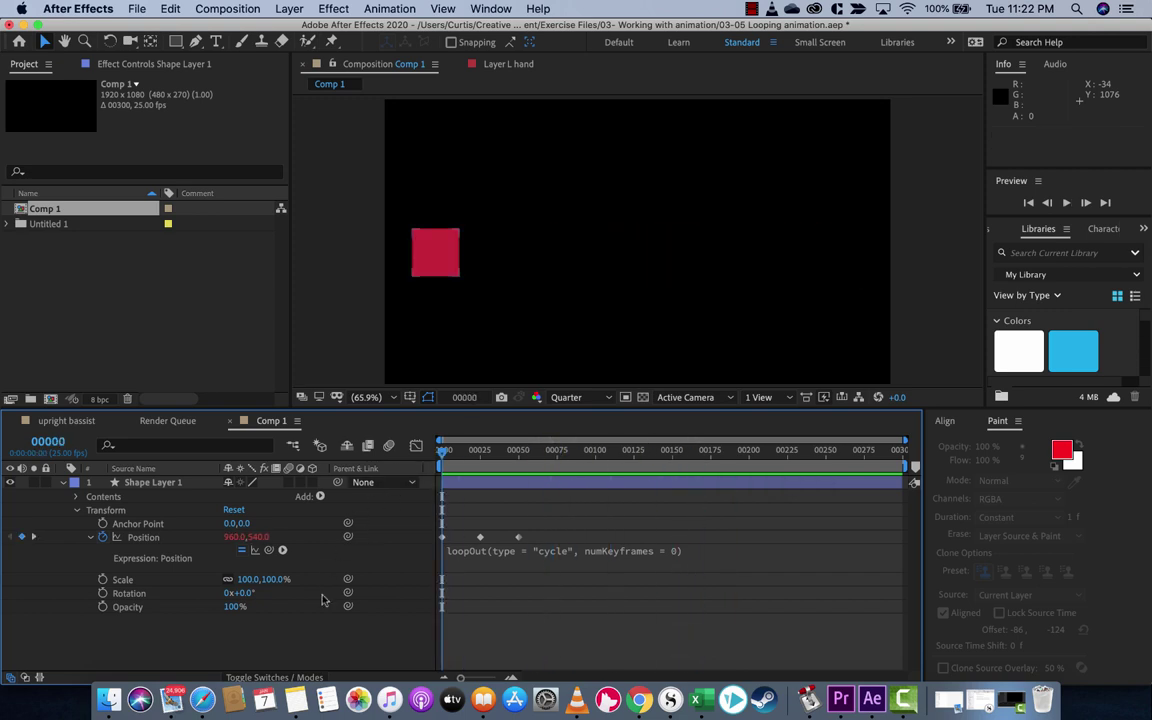
Show Shape Layer 1's Position in the Graph Editor as an Edit Value Graph
click(310, 541)
click(416, 446)
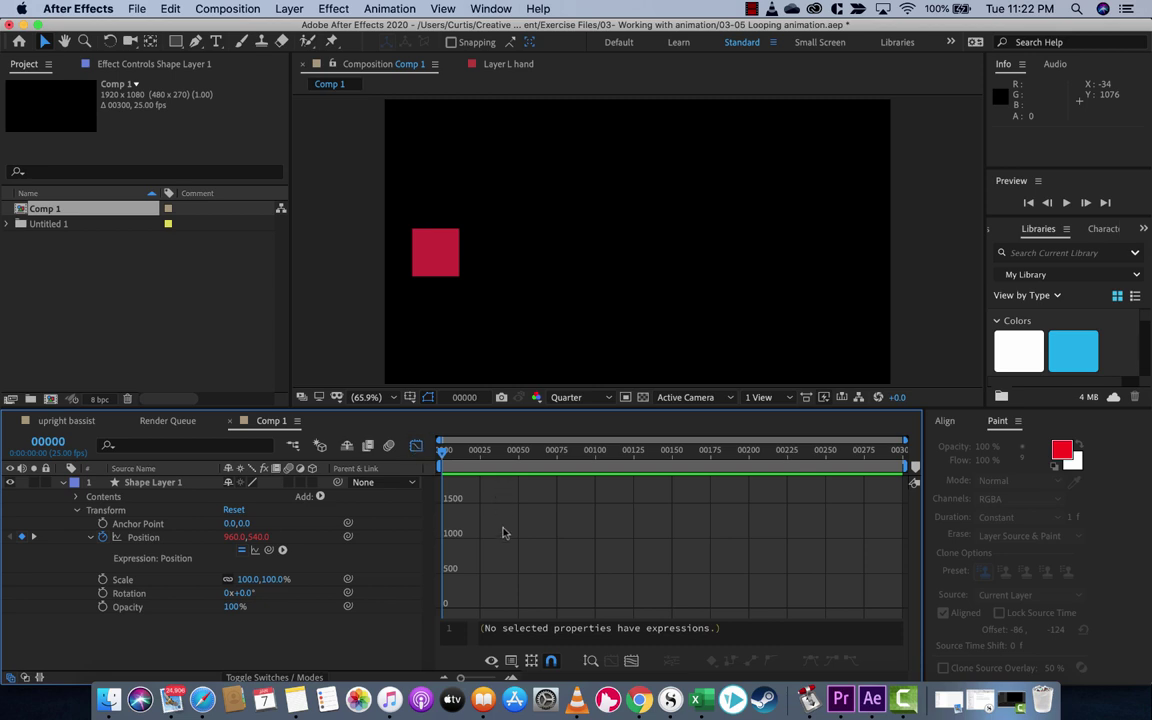
click(160, 537)
scroll(535, 520, down, 15)
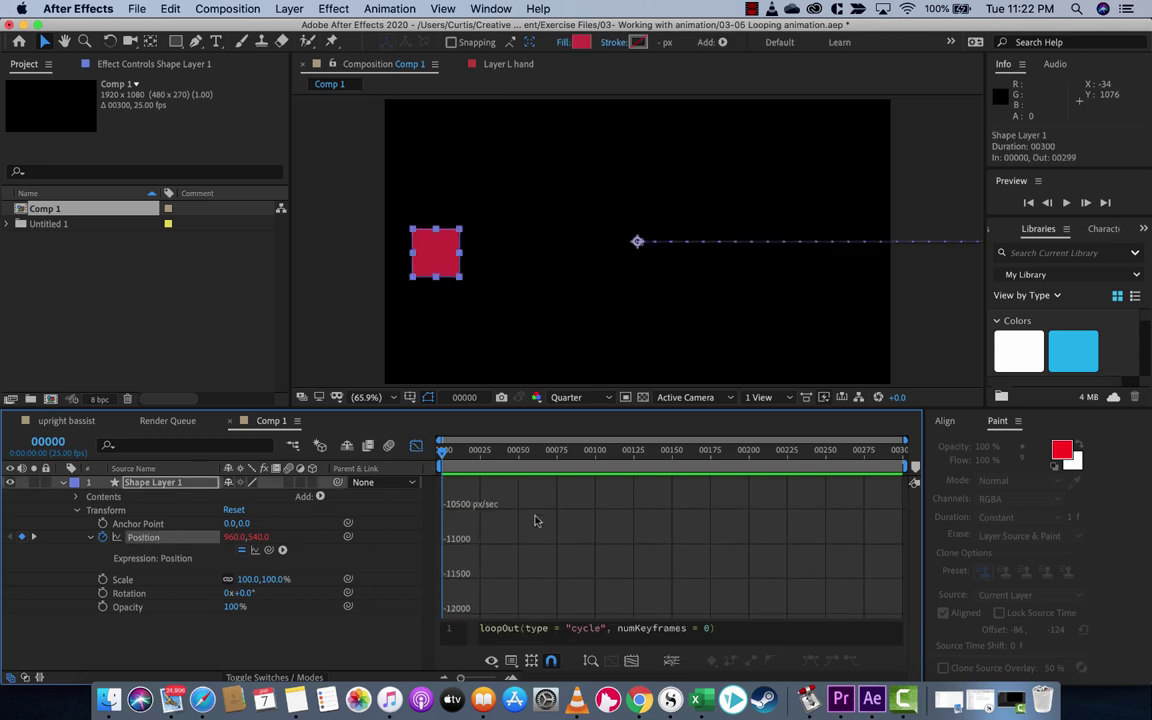
scroll(540, 520, up, 4)
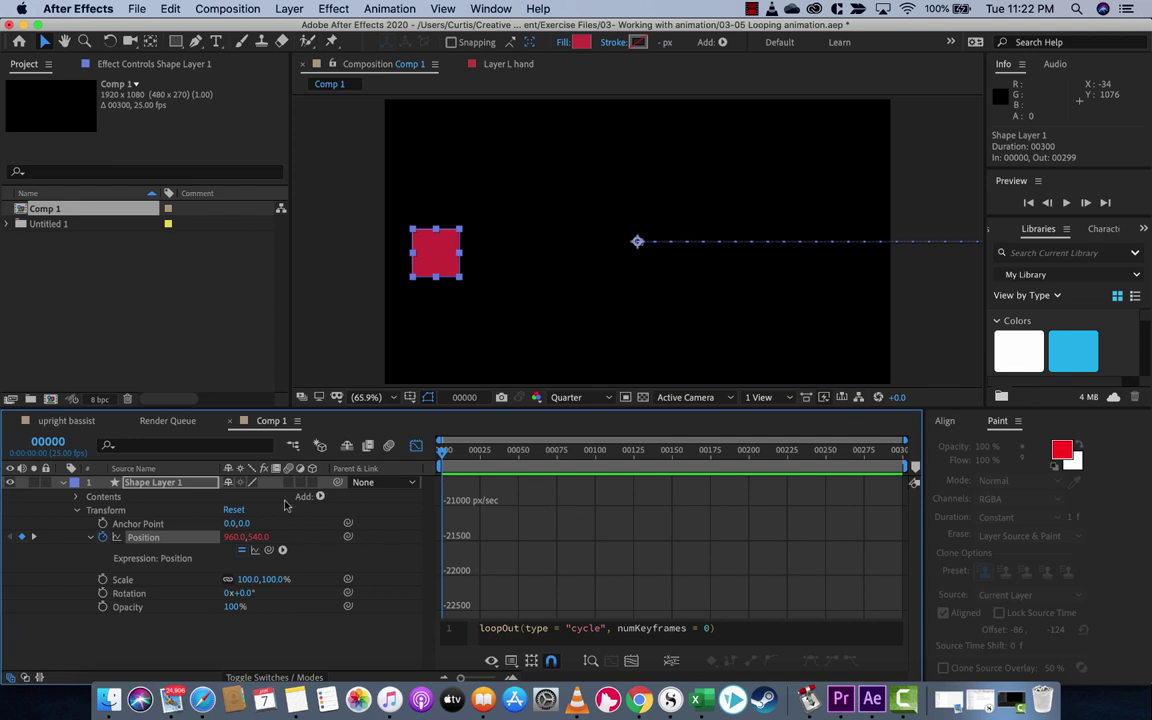
click(531, 662)
click(511, 661)
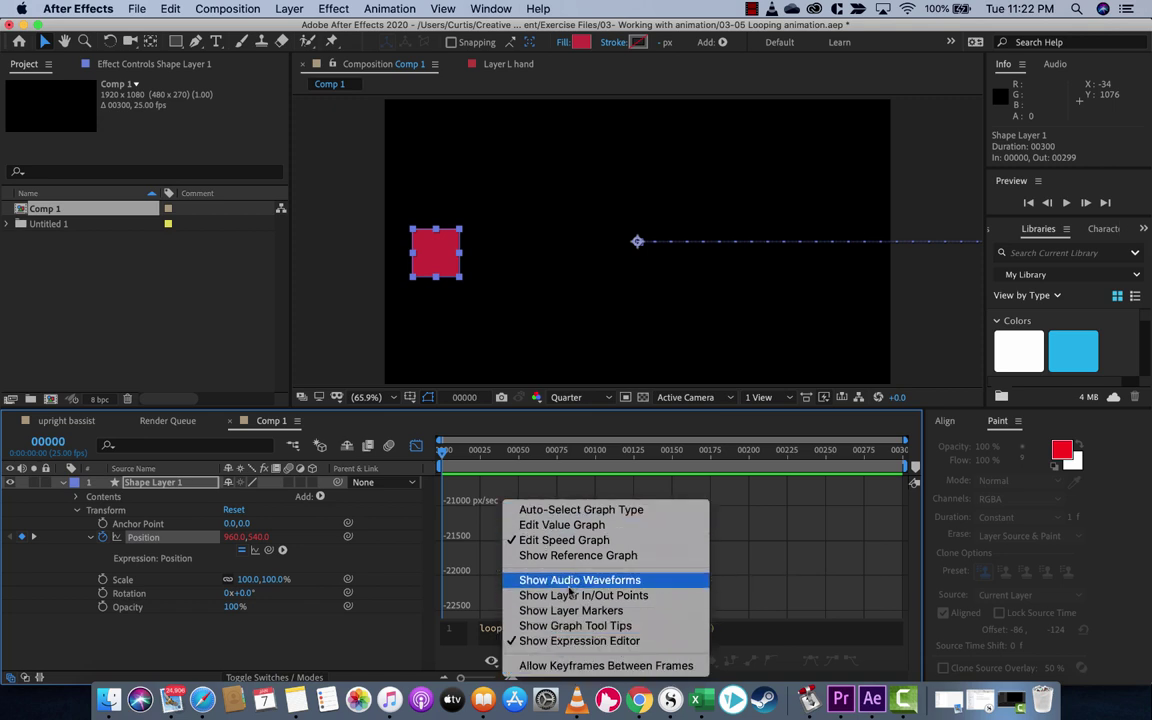
click(574, 529)
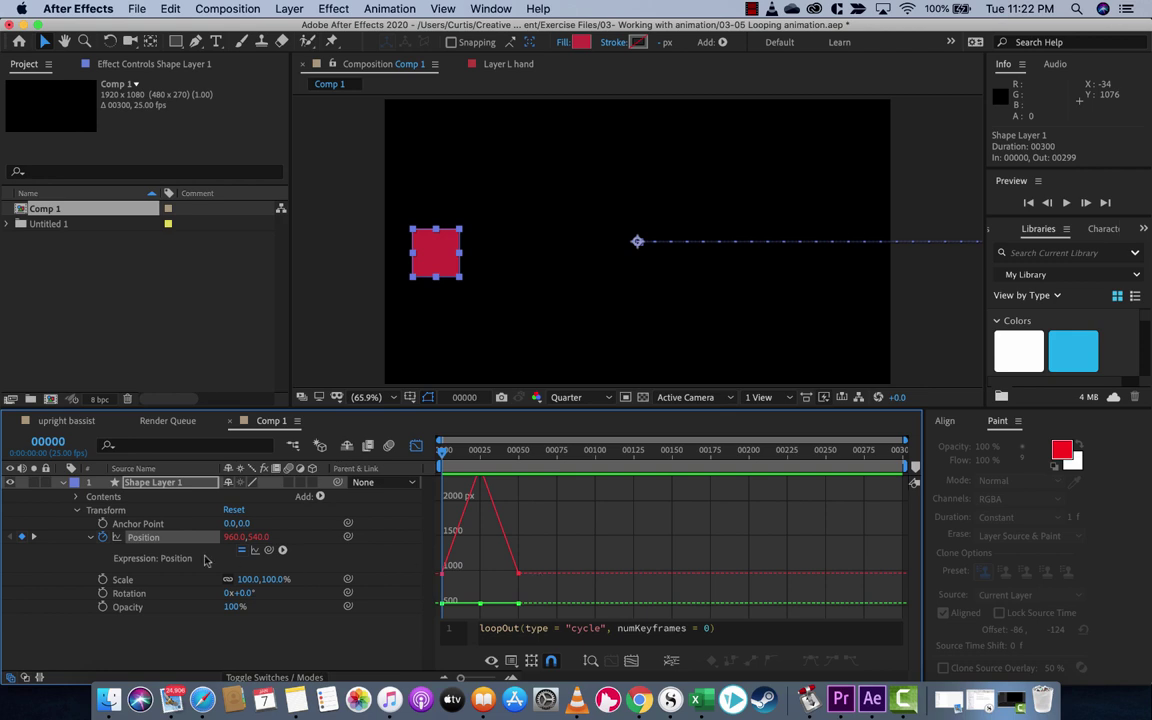
click(479, 452)
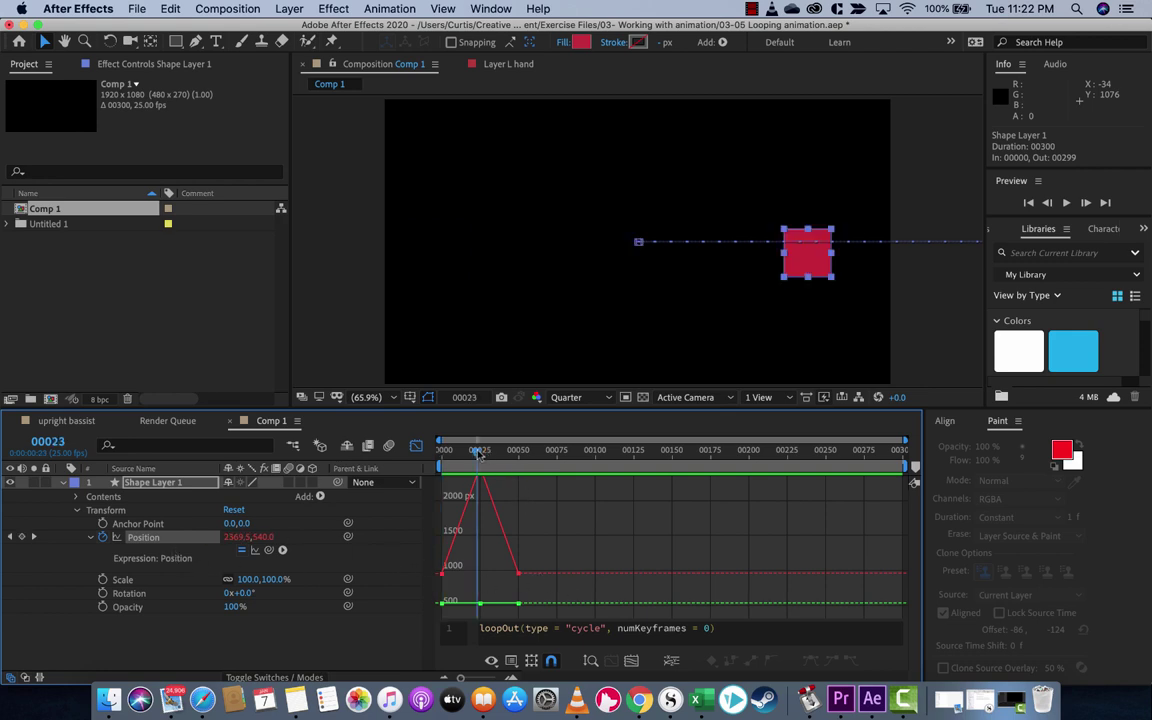
drag(479, 452, 637, 462)
drag(706, 467, 423, 494)
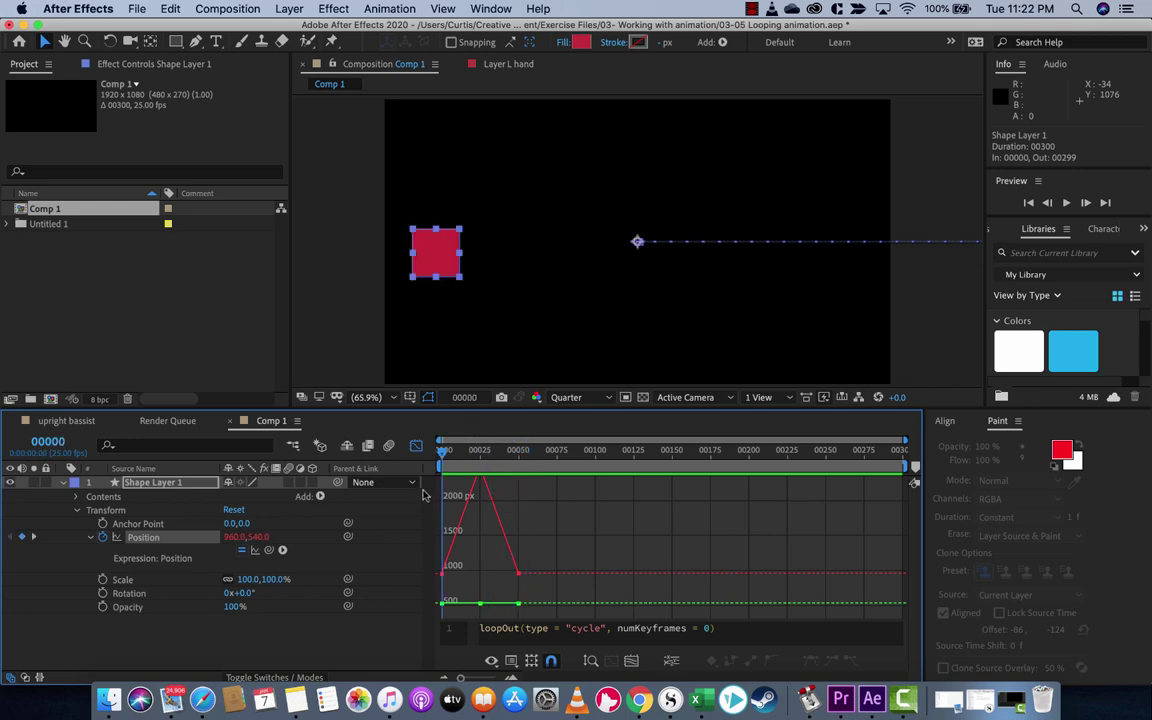